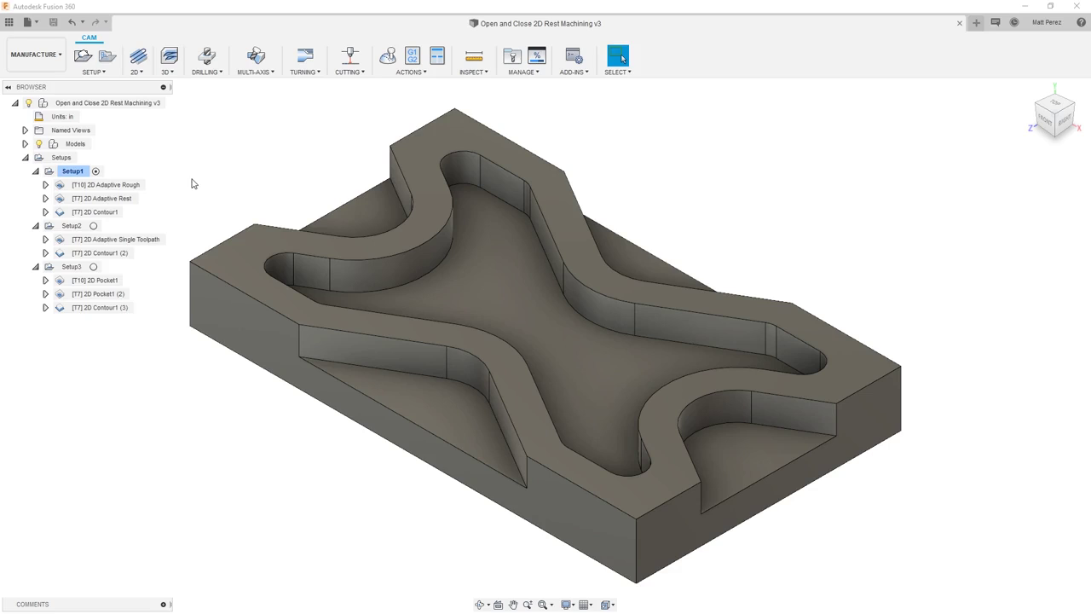
Examine the toolpath of each adaptive, pocket and contour operation in Setup1, Setup2 and Setup3 one after another
click(132, 186)
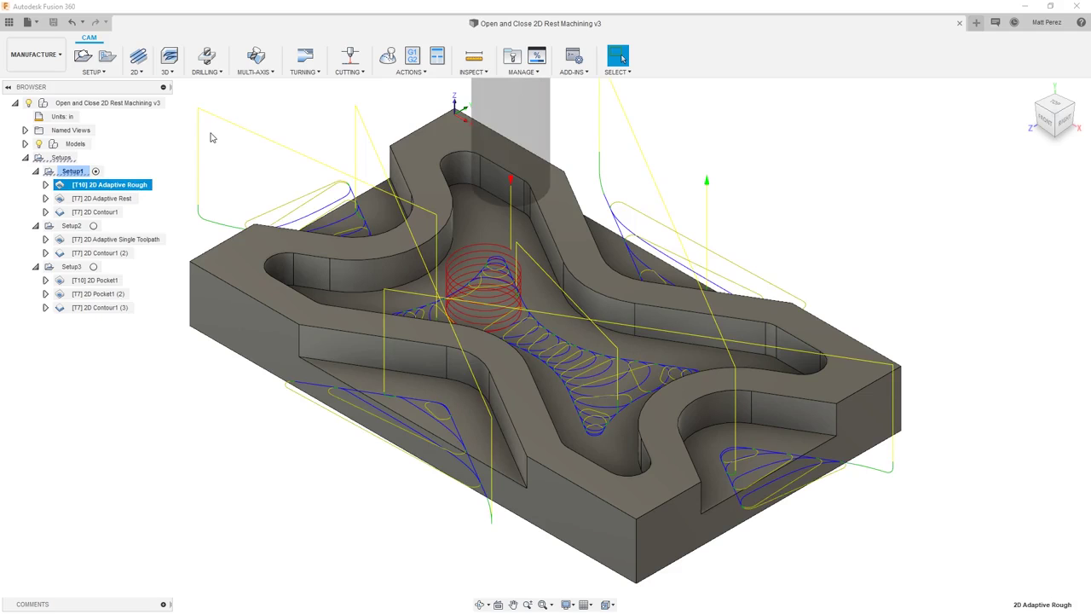
click(126, 198)
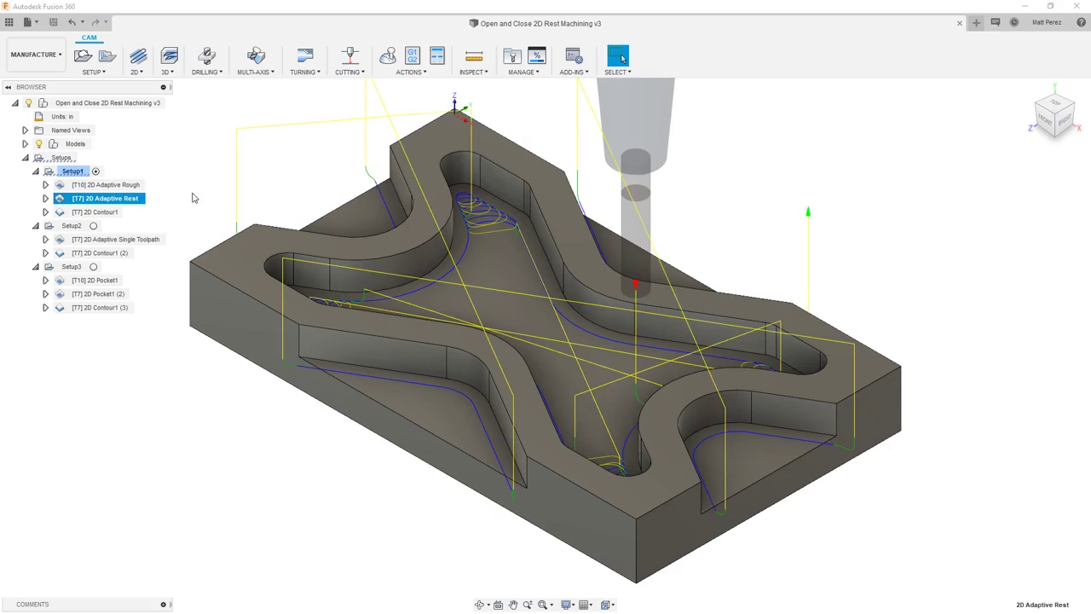
click(102, 212)
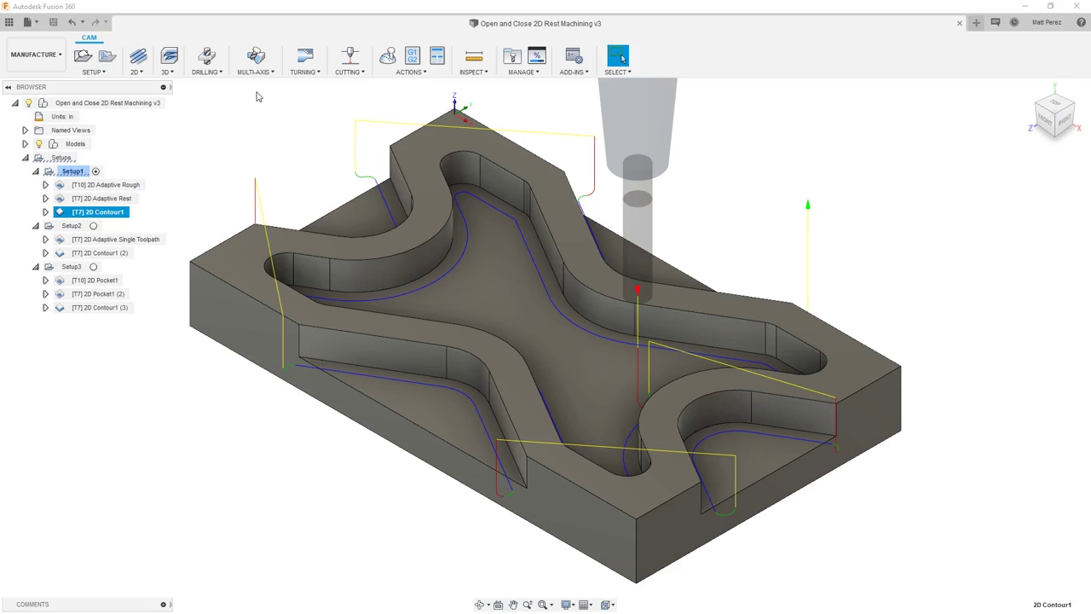
click(118, 240)
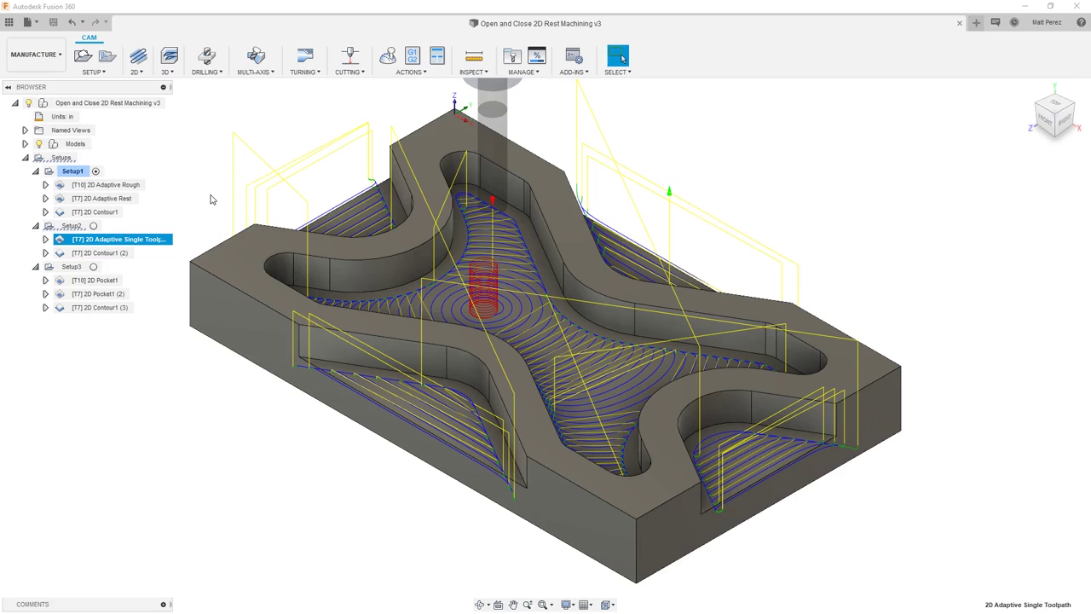
click(113, 252)
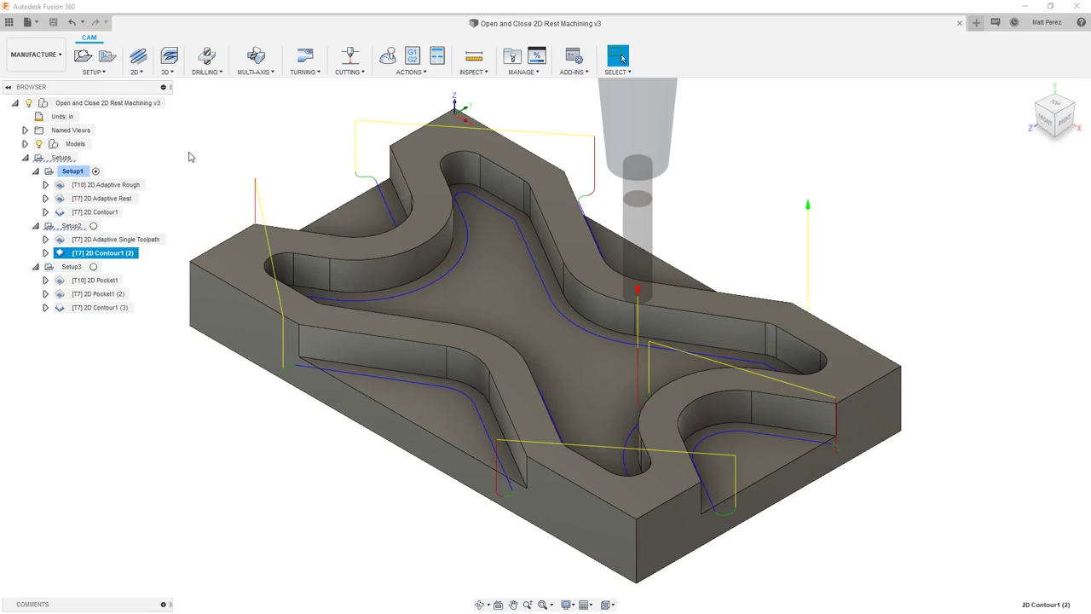
click(108, 281)
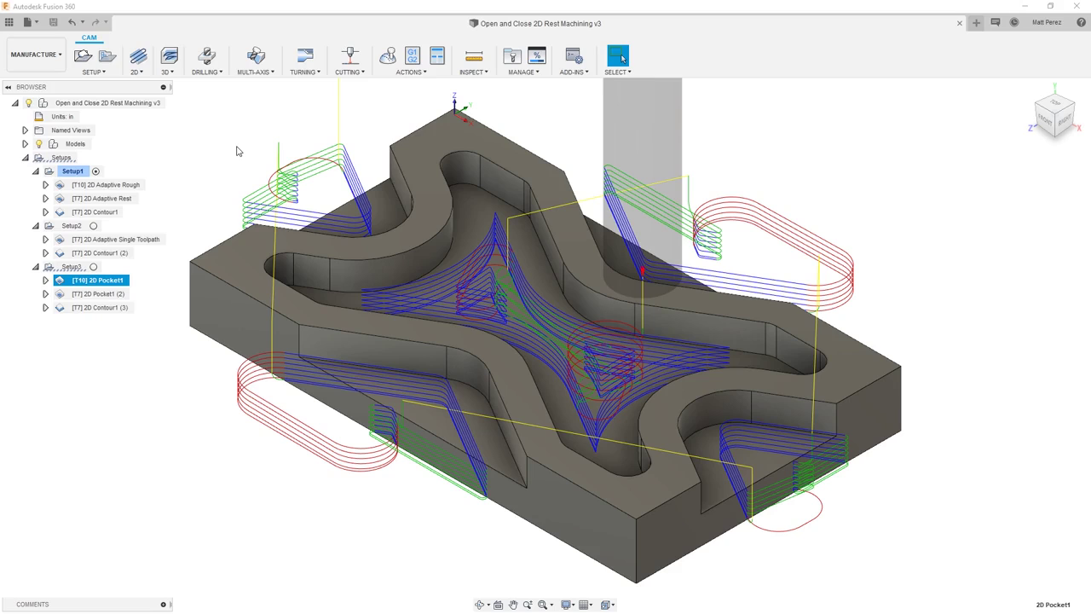
click(103, 297)
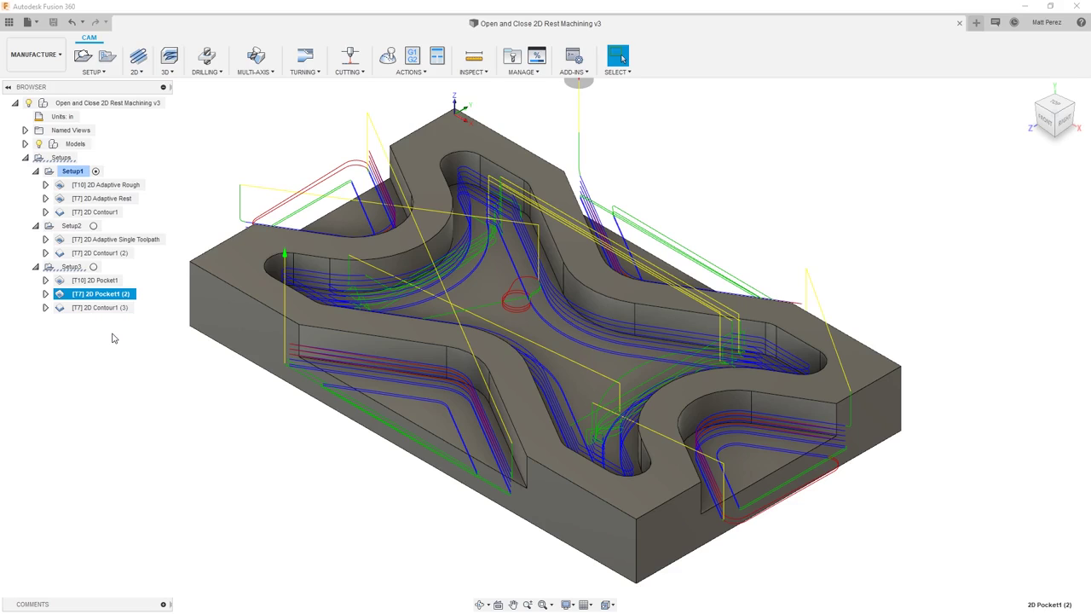
click(125, 307)
click(186, 205)
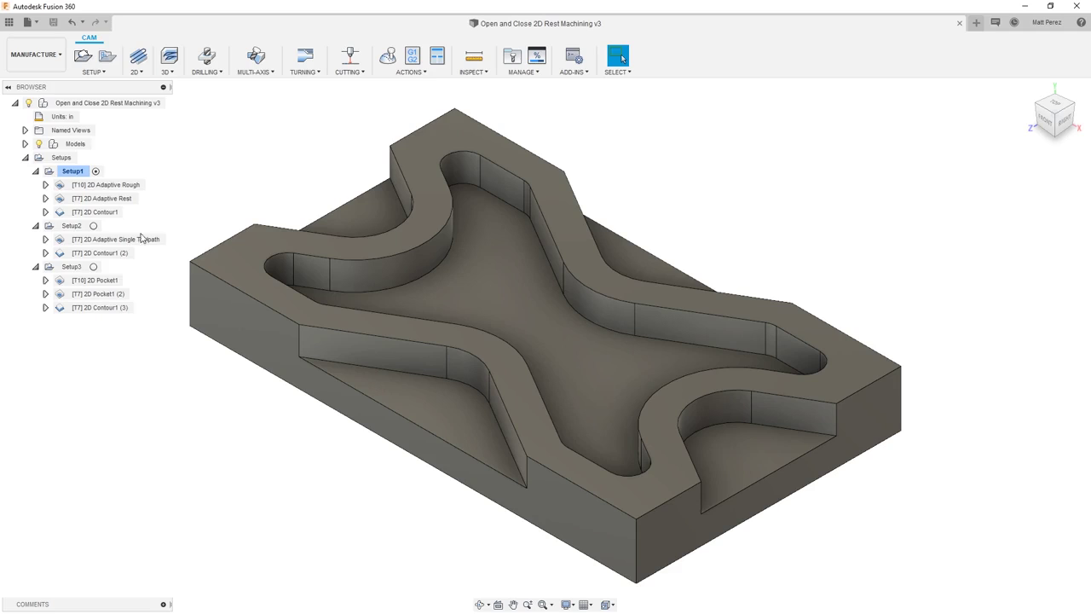
Activate Setup3, play its machining simulation through the 2D Pocket and contour operations, and check the machining statistics
click(82, 269)
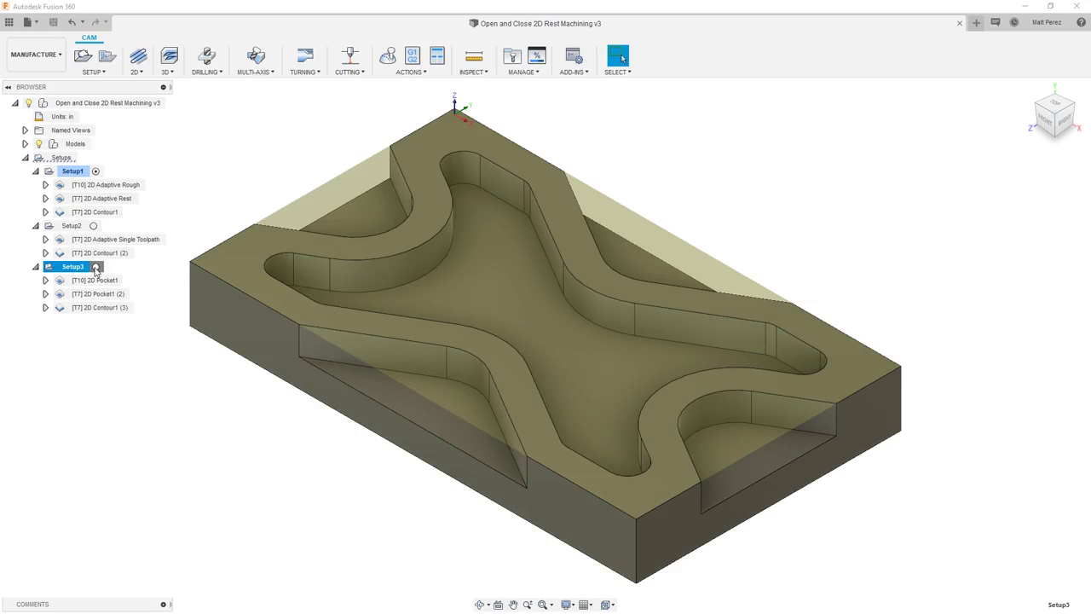
click(96, 267)
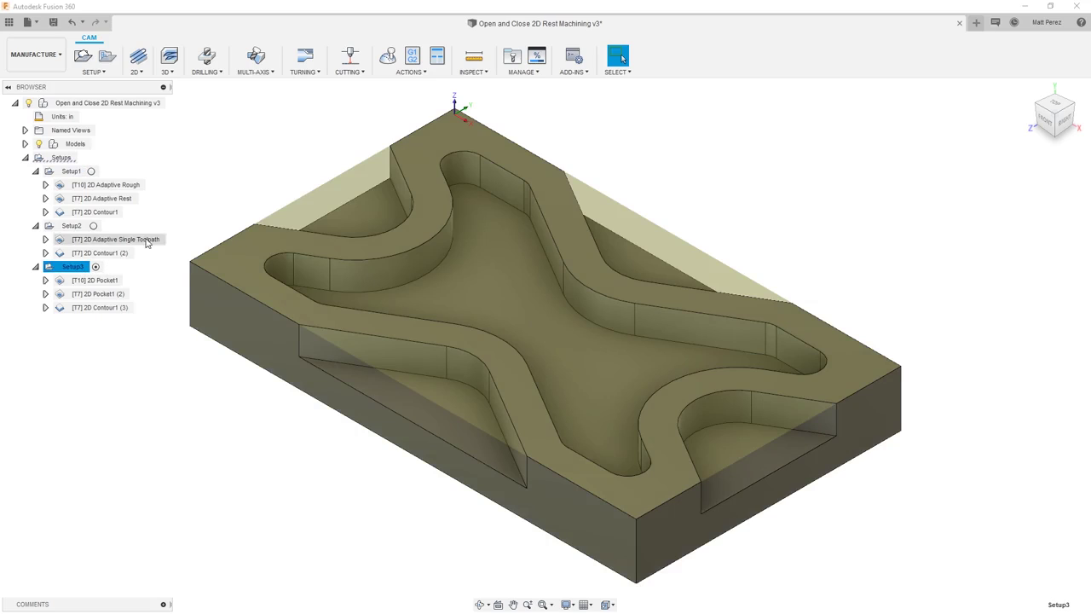
click(388, 58)
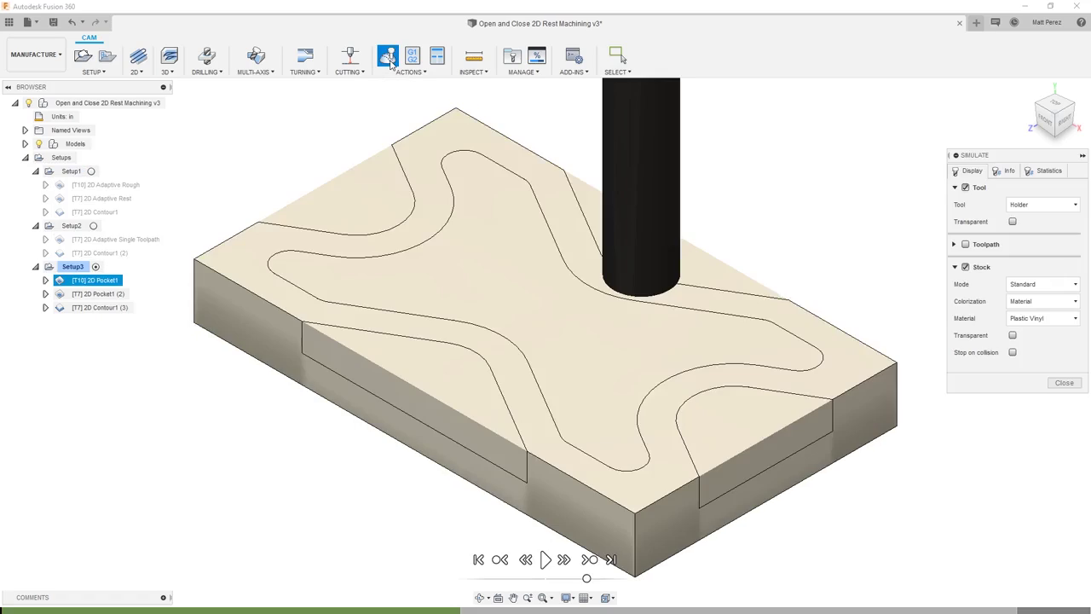
click(546, 559)
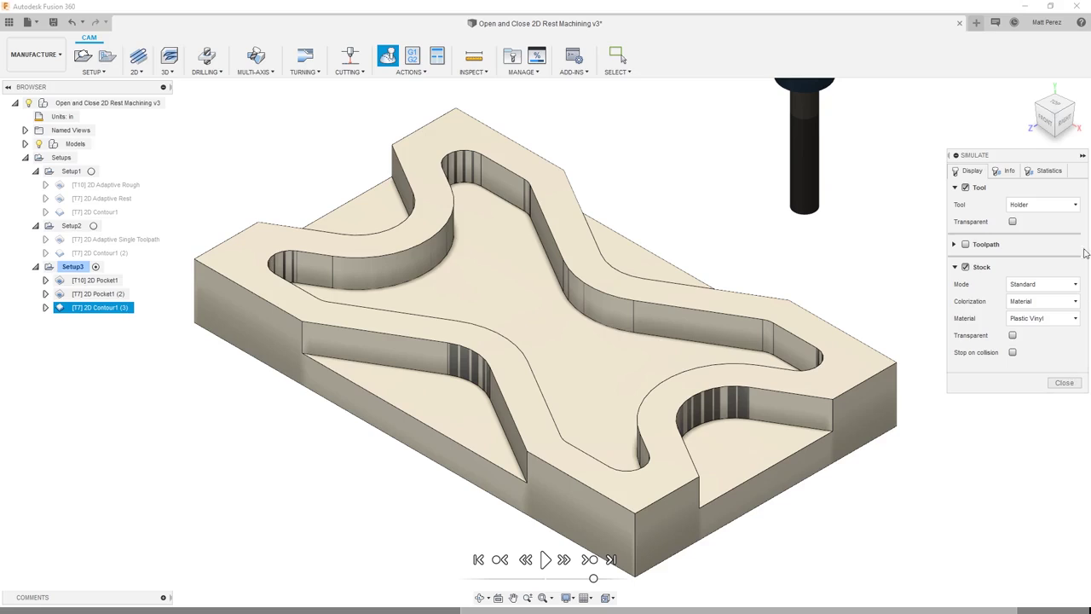
click(1056, 173)
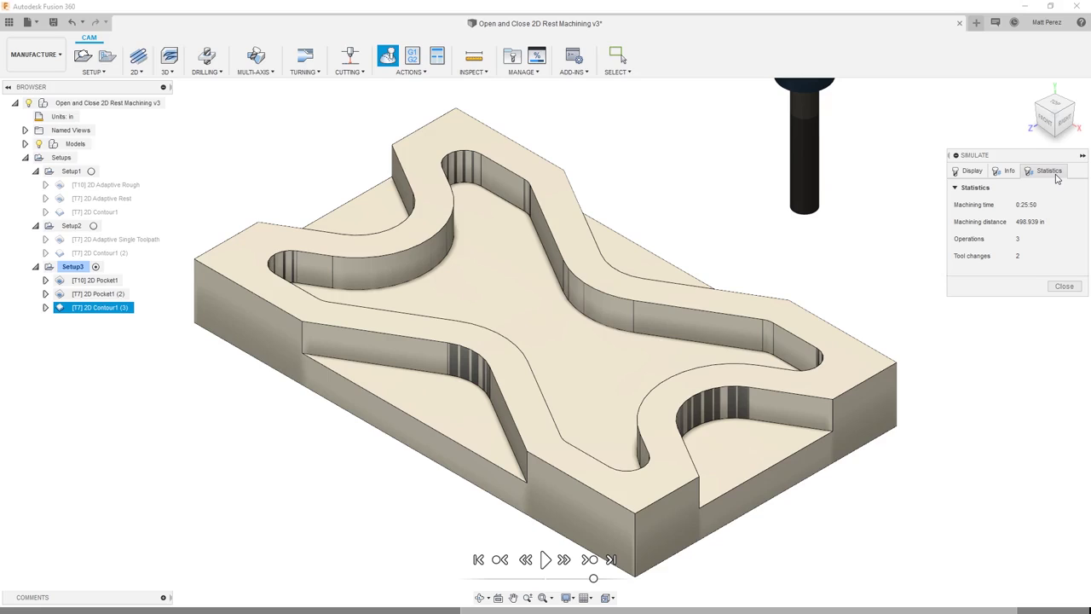
click(1065, 287)
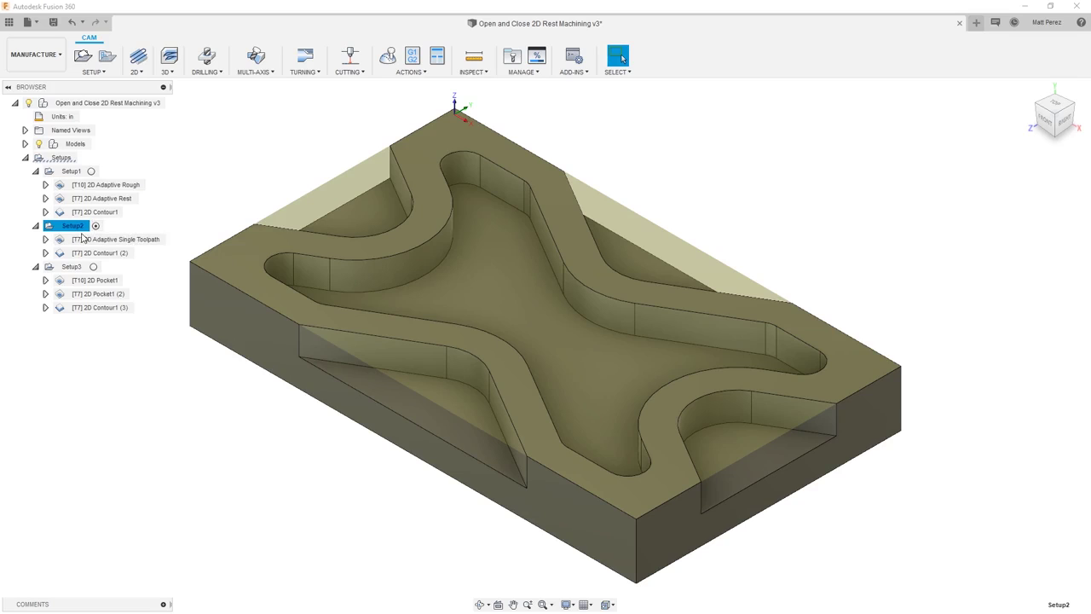
Simulate the single-tool adaptive and contour operations of Setup2 and check the machining statistics
click(388, 57)
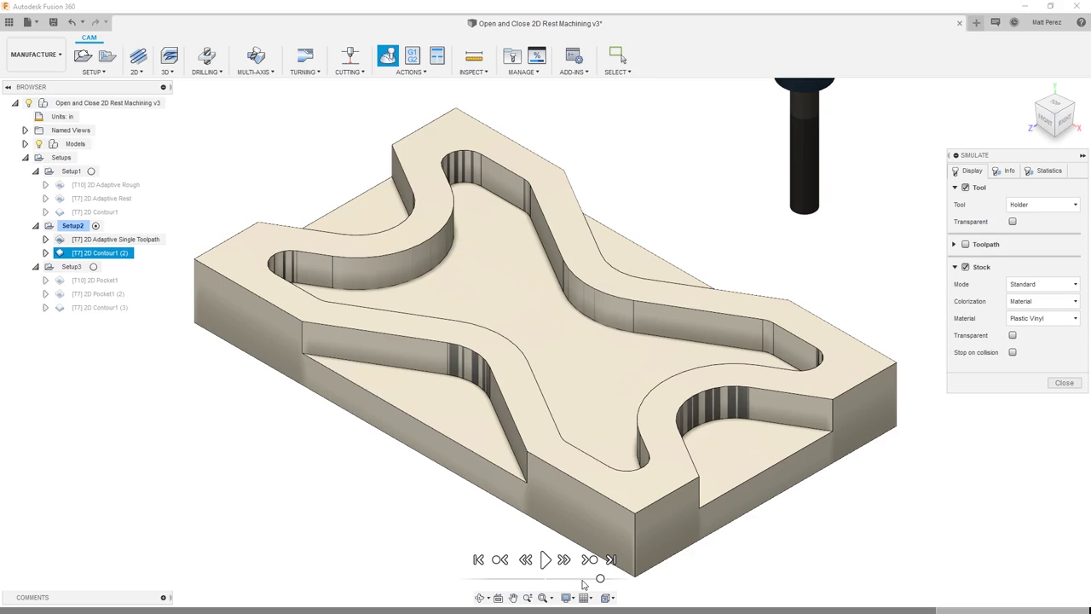
click(1057, 173)
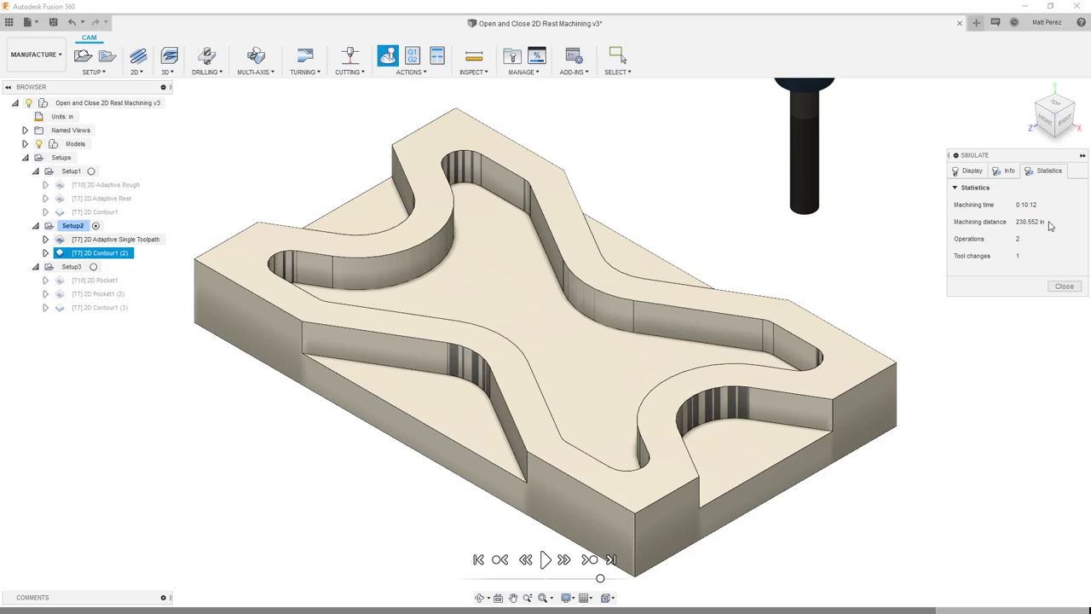
click(1064, 286)
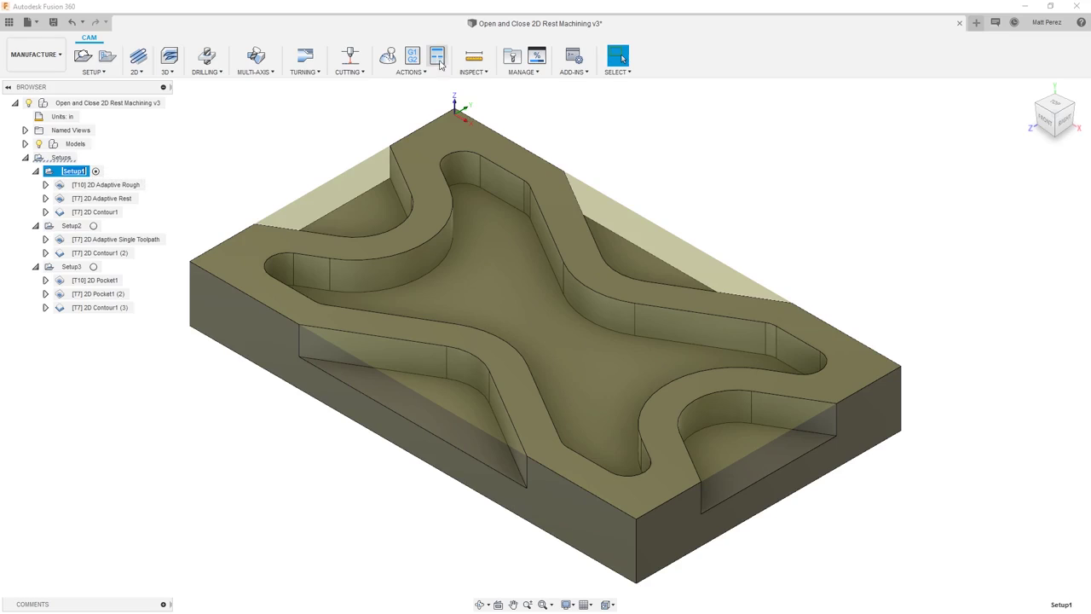
Simulate Setup1's adaptive rough, adaptive rest and contour operations, inspecting the first marked collision and the machining statistics
click(395, 59)
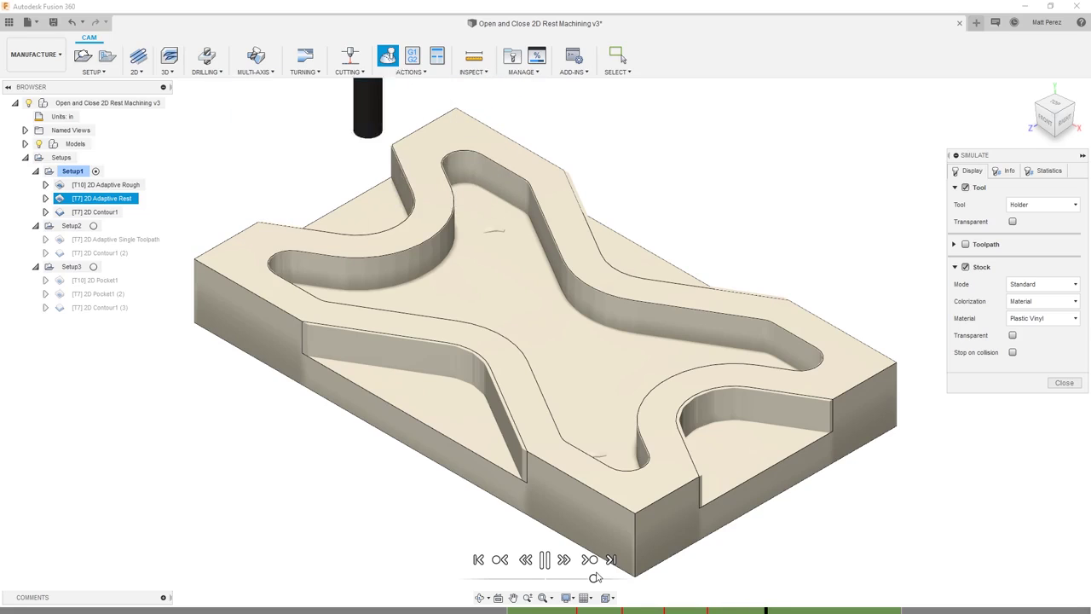
click(577, 610)
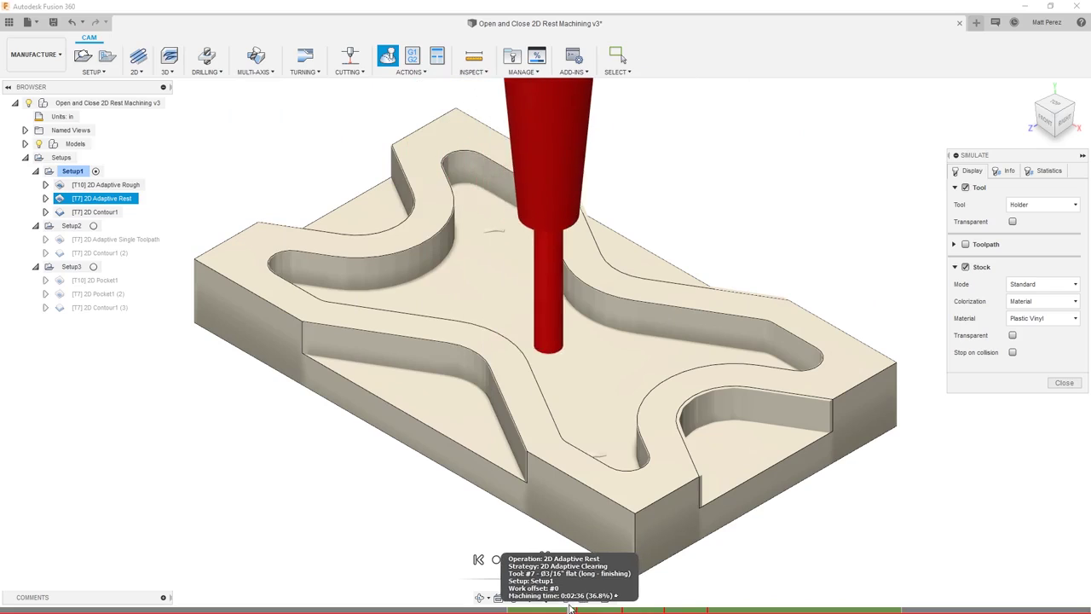
click(576, 607)
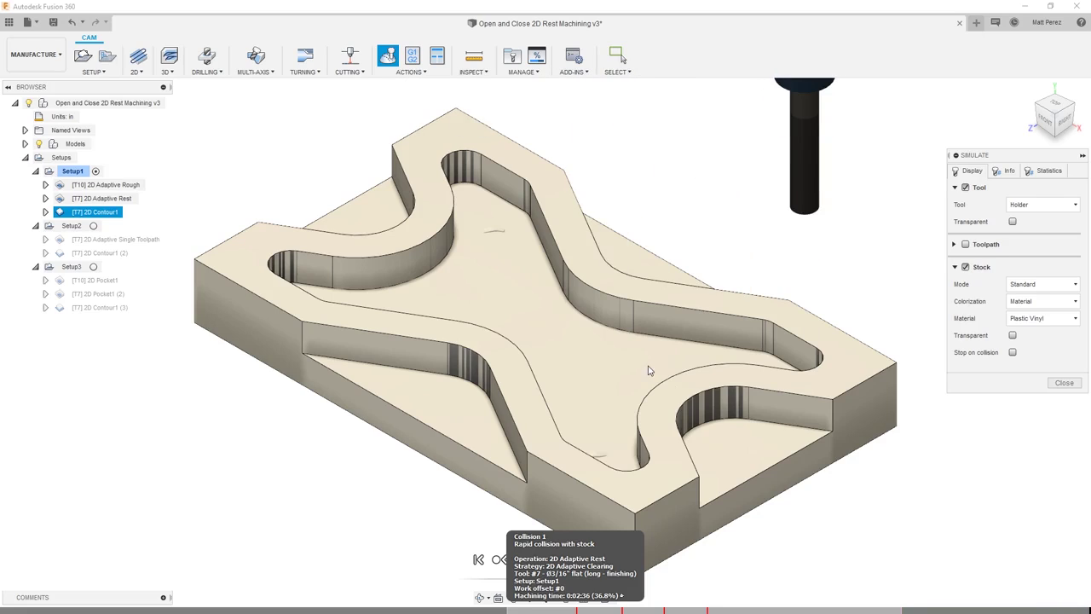
mouse_move(636, 374)
shift+middle_down()
mouse_move(633, 361)
mouse_move(634, 384)
mouse_move(634, 346)
mouse_move(639, 361)
shift+middle_up()
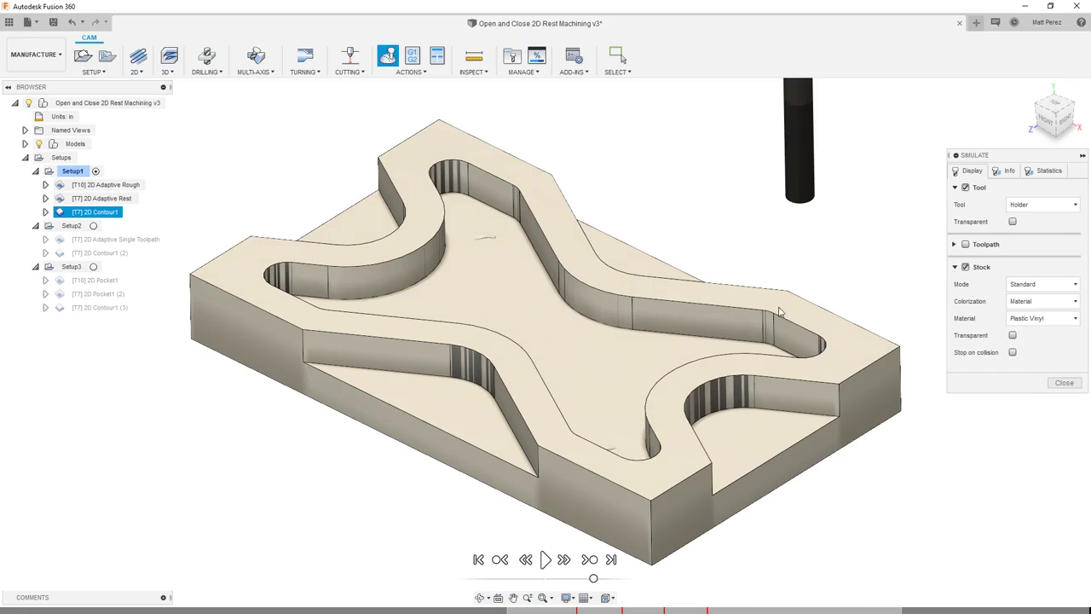
click(1048, 174)
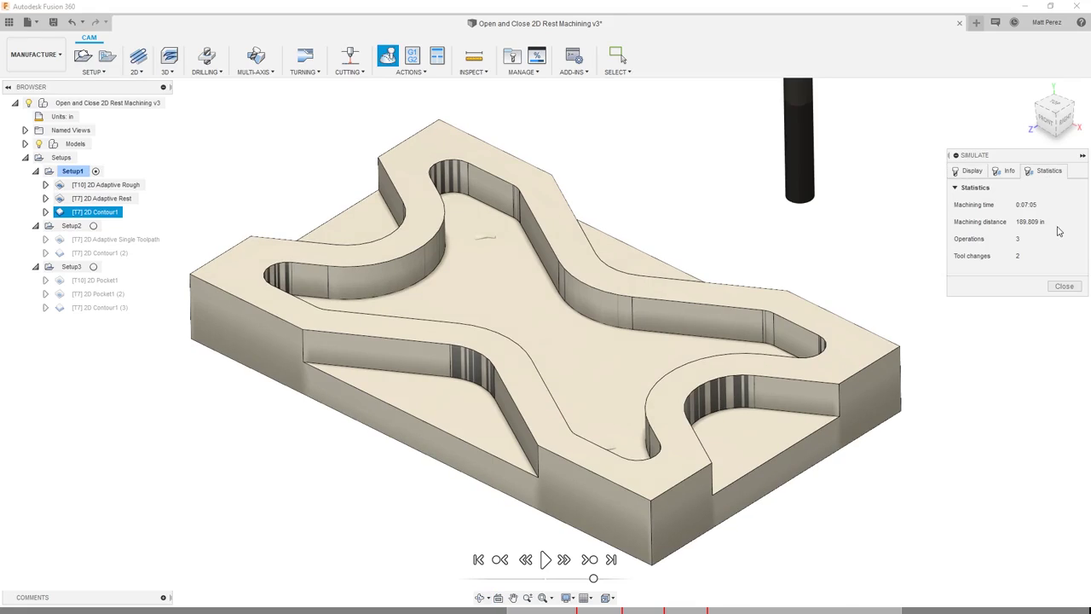
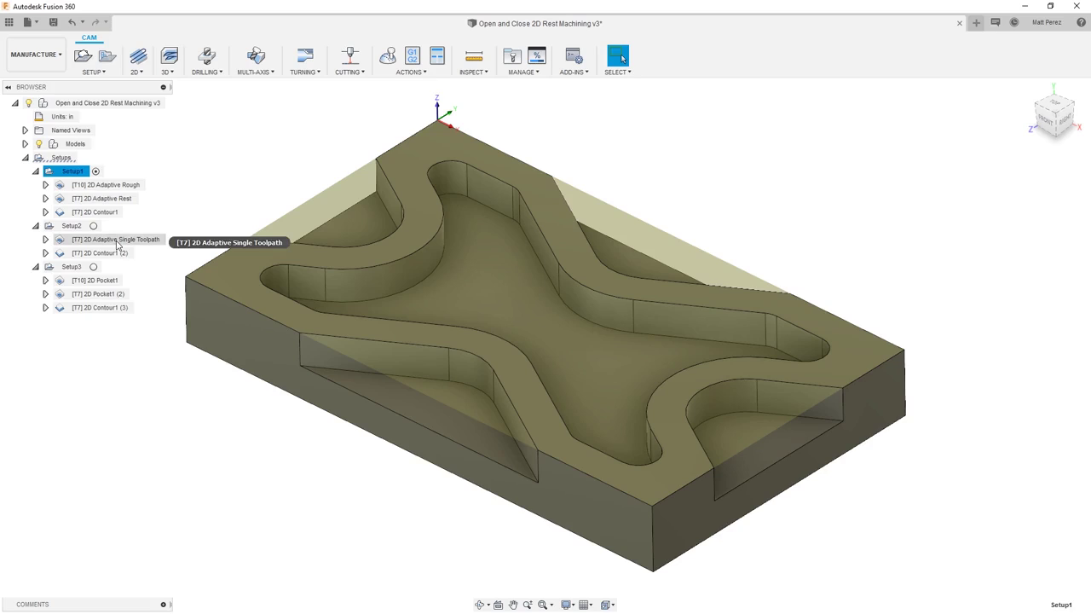
Edit the 2D Adaptive Rough operation in Setup1 and set its radial stock to leave to 0.01 in
click(120, 185)
right_click(192, 185)
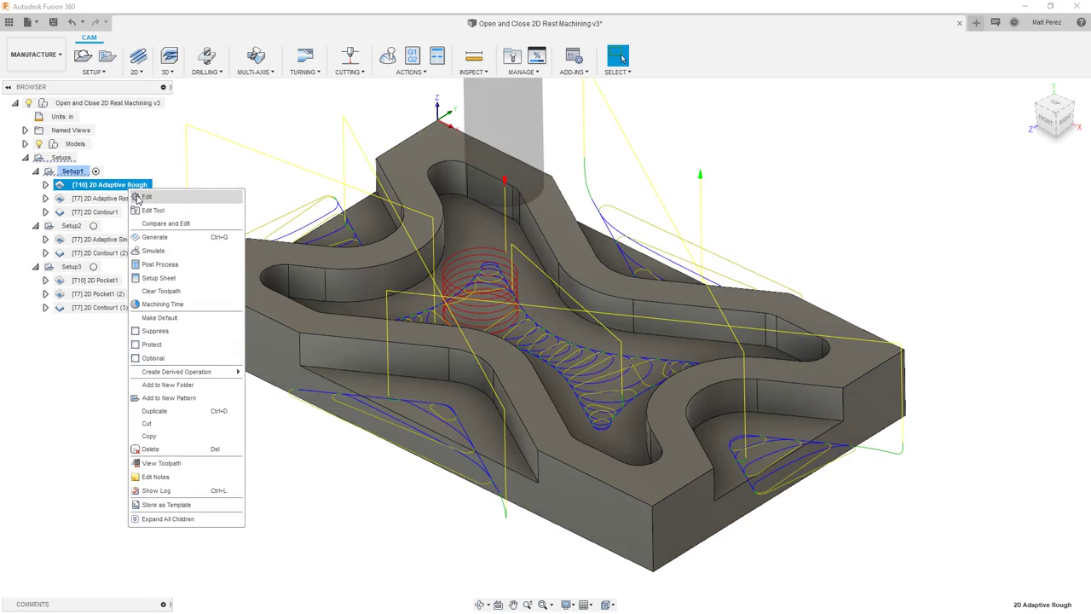
click(209, 194)
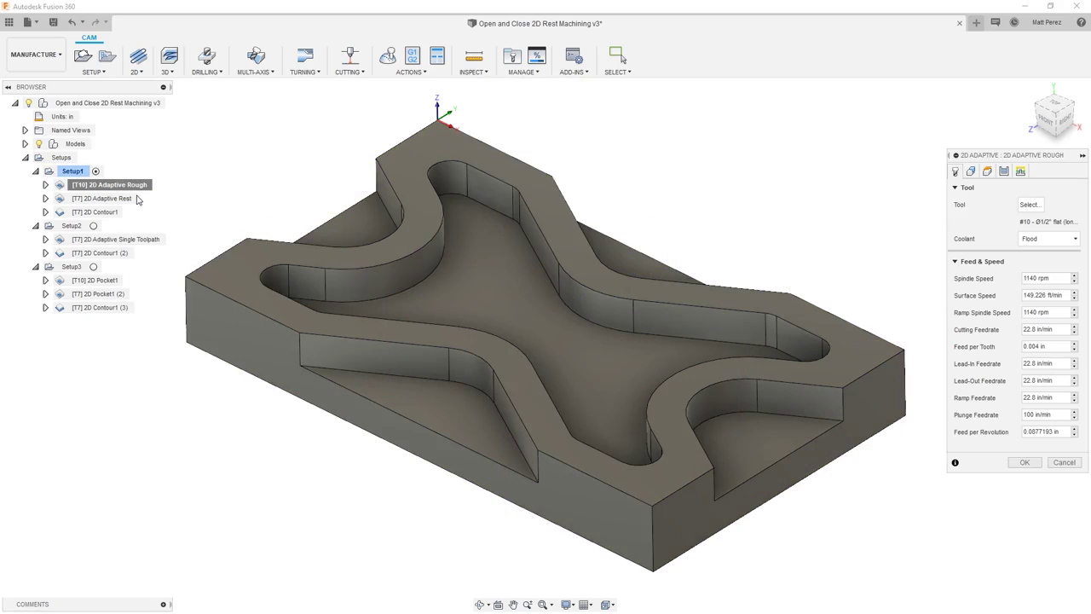
click(1003, 171)
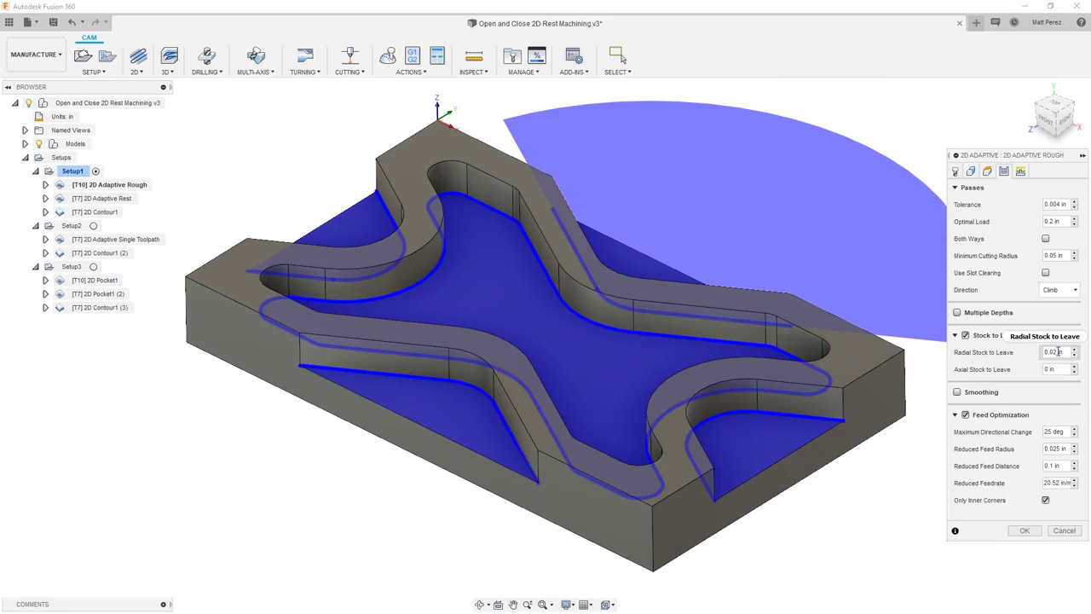
click(1054, 350)
key(BackSpace)
text(1)
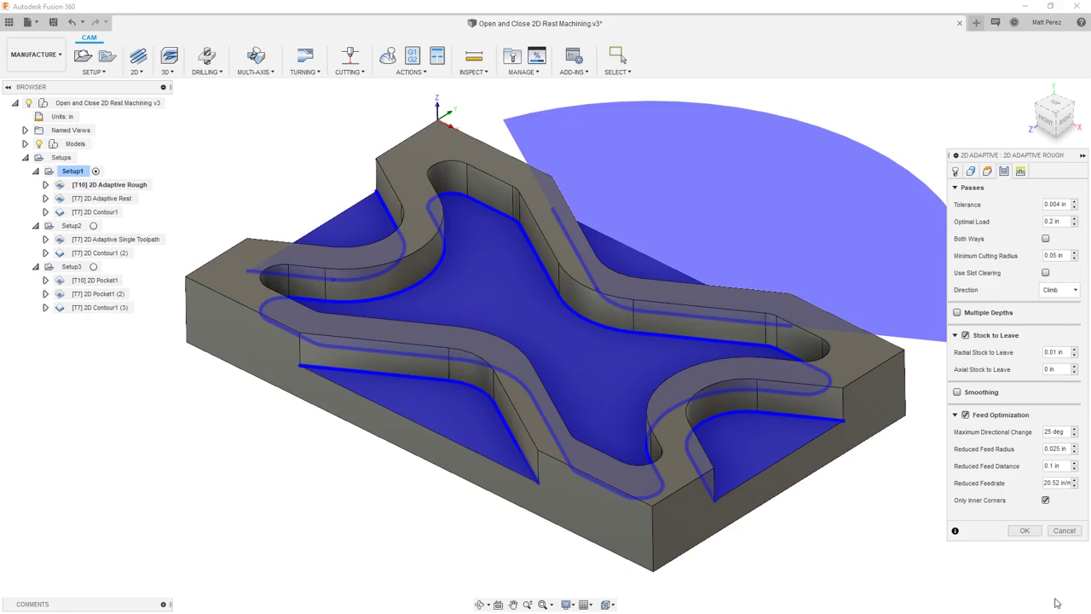
click(1025, 530)
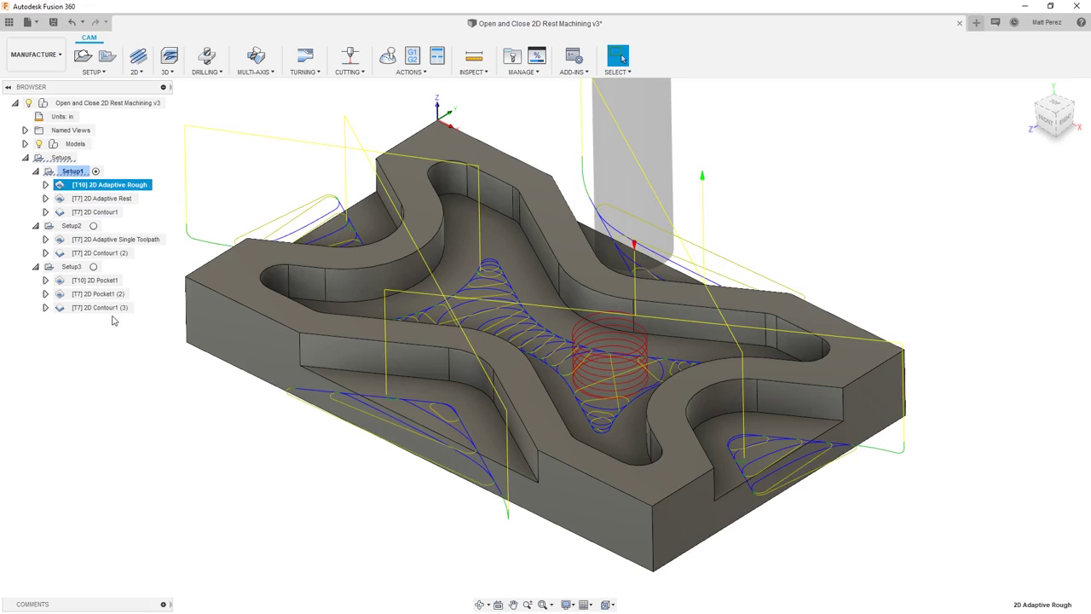
Edit the 2D Adaptive Rest operation in Setup1 and set its rest machining tool diameter to 0.55 in
click(107, 199)
right_click(114, 202)
click(126, 207)
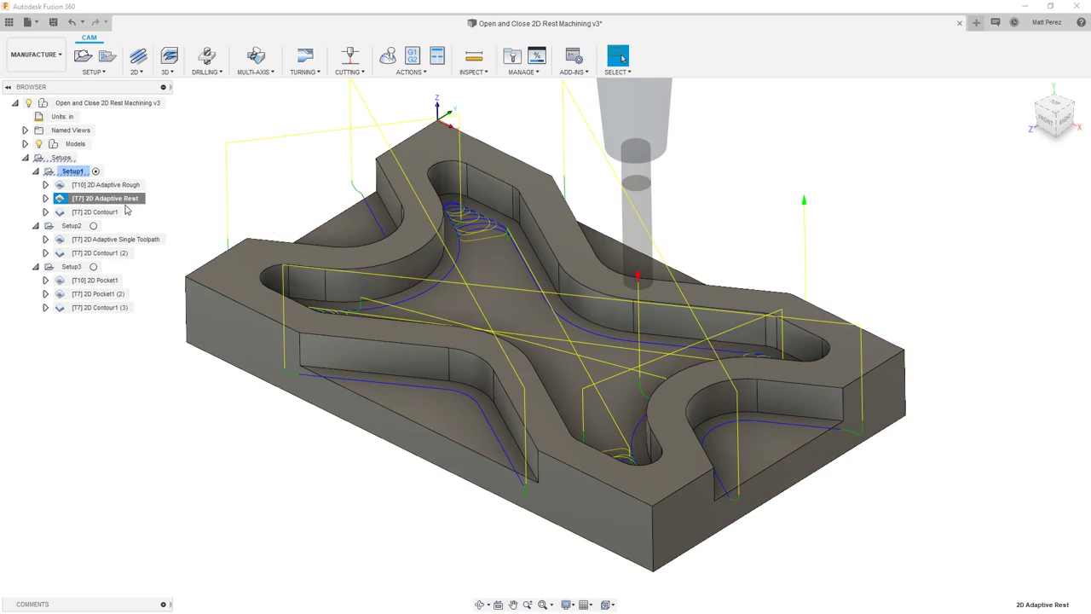
click(972, 172)
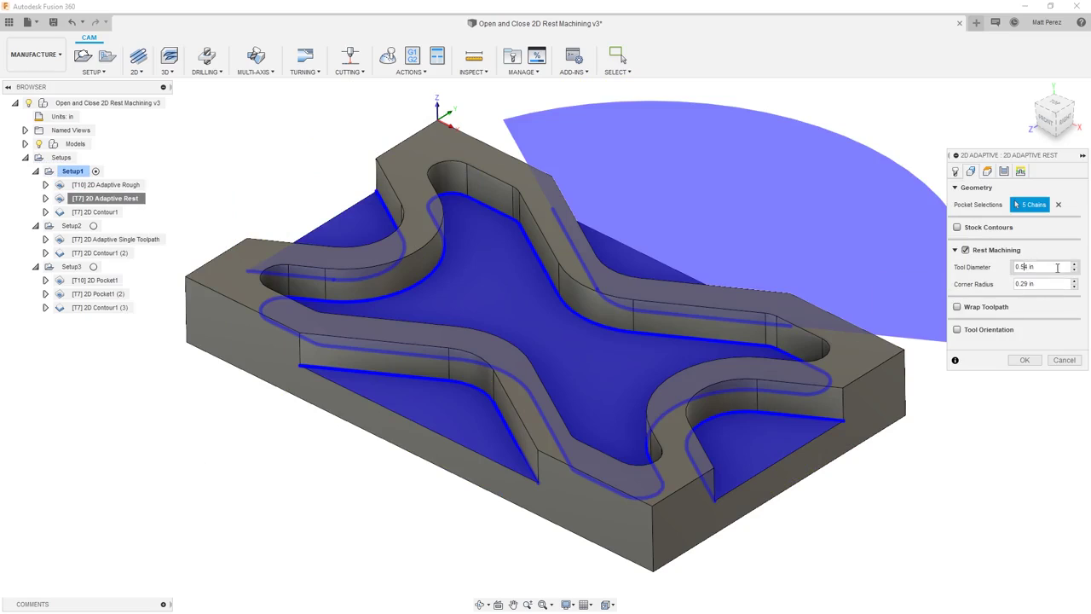
key(BackSpace)
text(5)
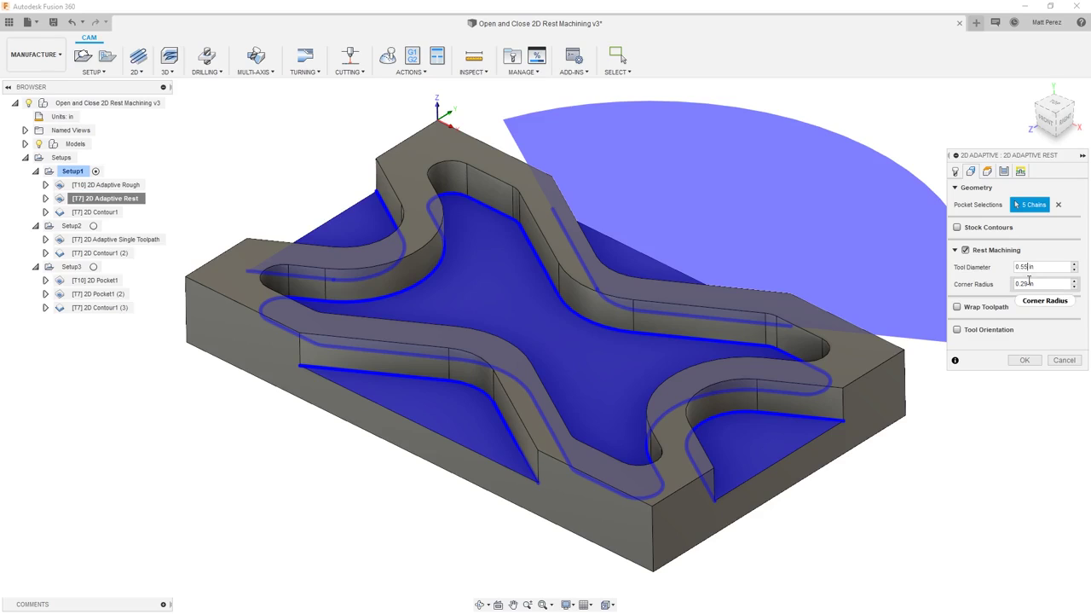
key(BackSpace)
key(BackSpace)
key(BackSpace)
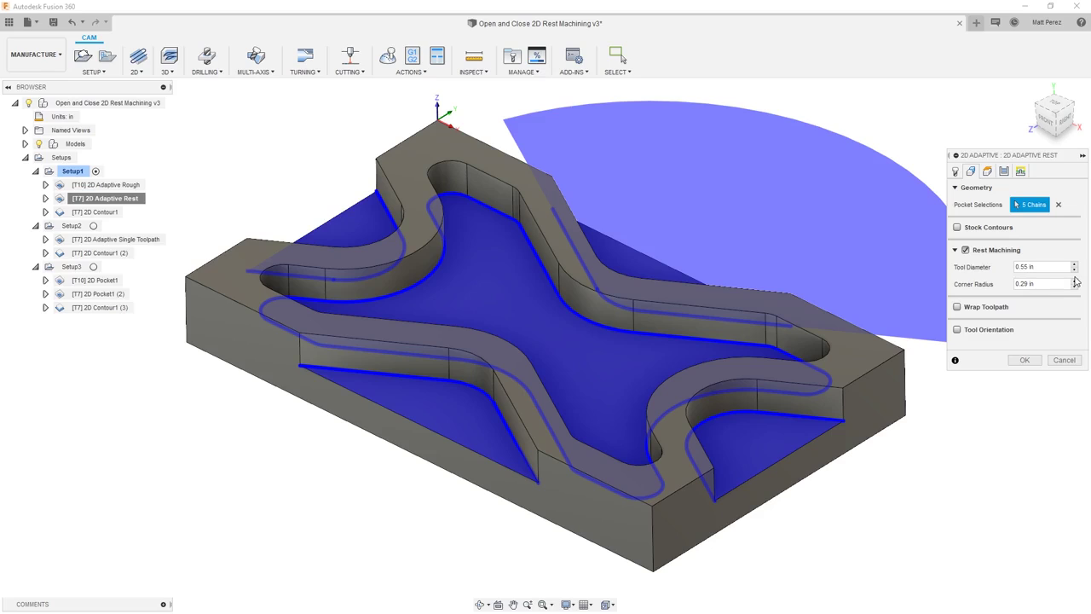
key(Return)
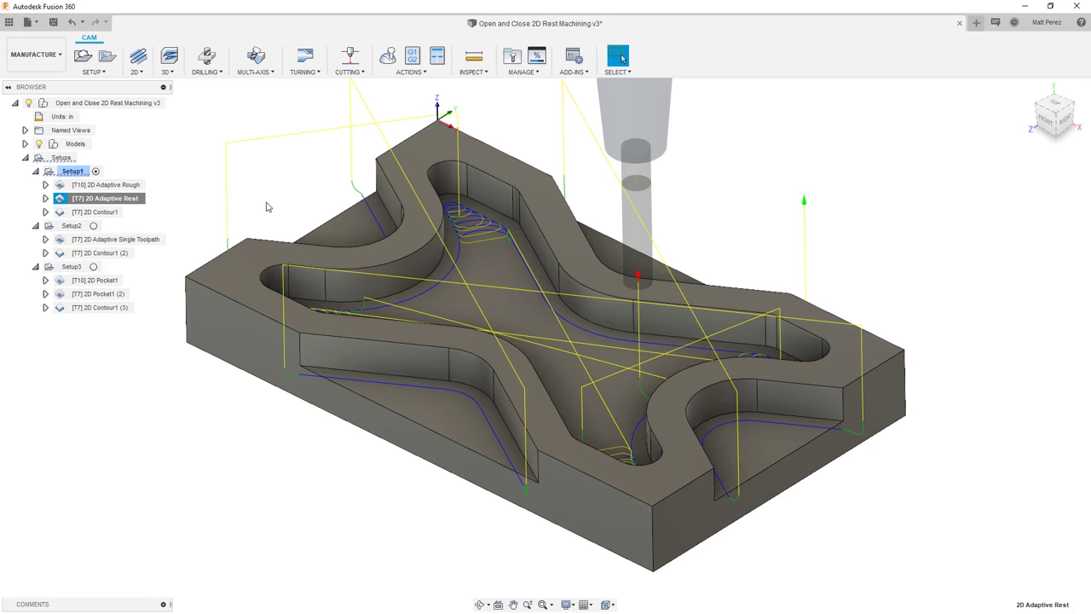
Save the document with the edited adaptive operations
click(53, 21)
key(Return)
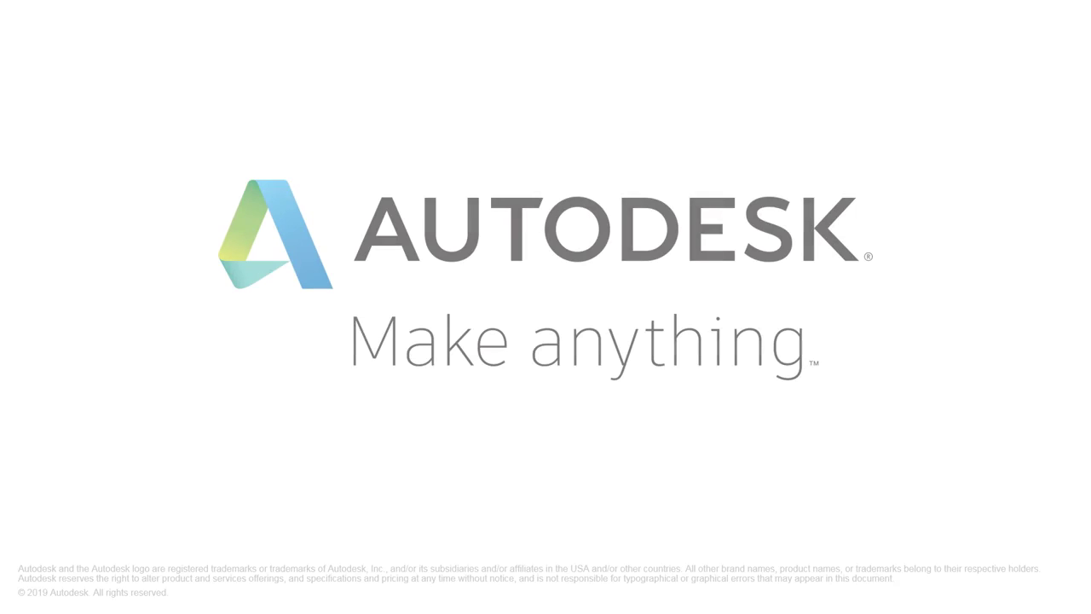